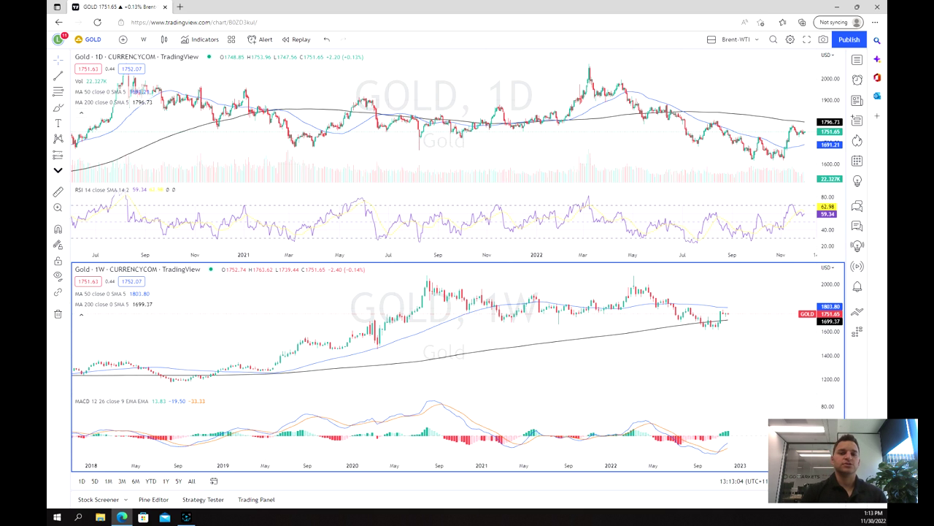
Brush a U-shaped arc under the recent weekly GOLD lows near the 200-week average
{"action": "left_click_drag", "start_coordinate": [635, 354], "coordinate": [570, 350]}
{"action": "scroll", "coordinate": [569, 350], "scroll_direction": "down", "scroll_amount": 10}
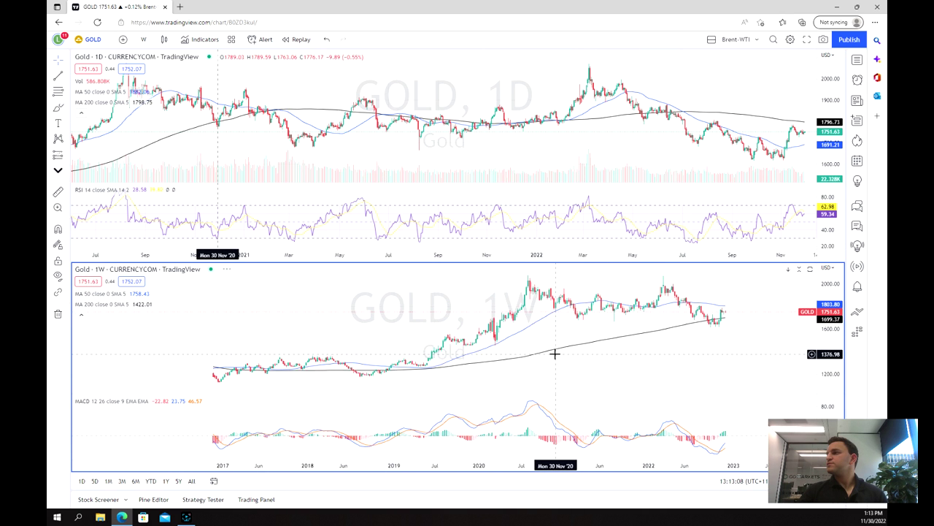
{"action": "scroll", "coordinate": [555, 356], "scroll_direction": "up", "scroll_amount": 10}
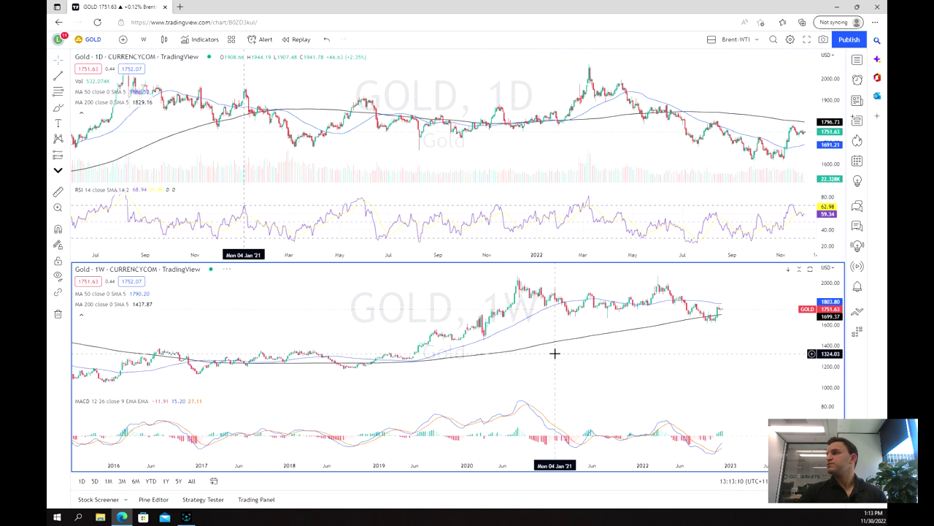
{"action": "left_click", "coordinate": [58, 107]}
{"action": "left_click_drag", "start_coordinate": [648, 323], "coordinate": [678, 322]}
{"action": "scroll", "coordinate": [672, 368], "scroll_direction": "up", "scroll_amount": 3}
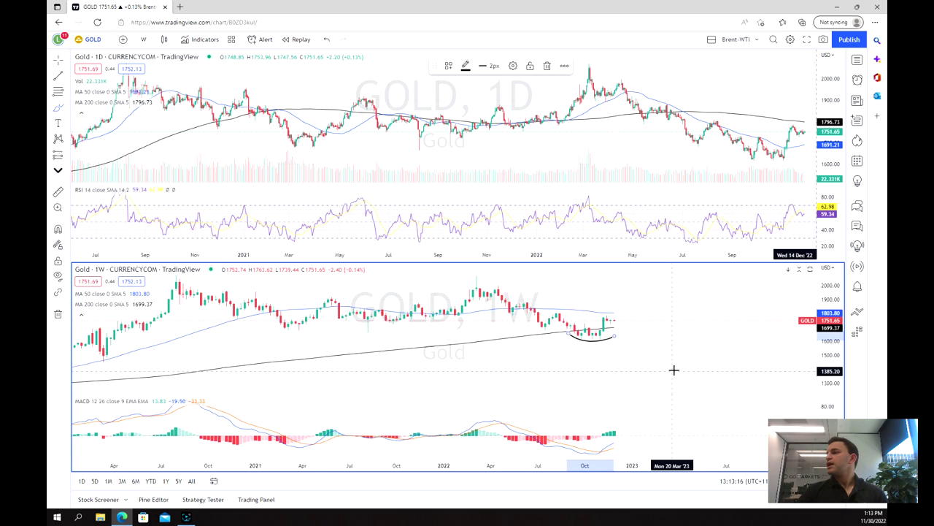
{"action": "scroll", "coordinate": [519, 413], "scroll_direction": "down", "scroll_amount": 4}
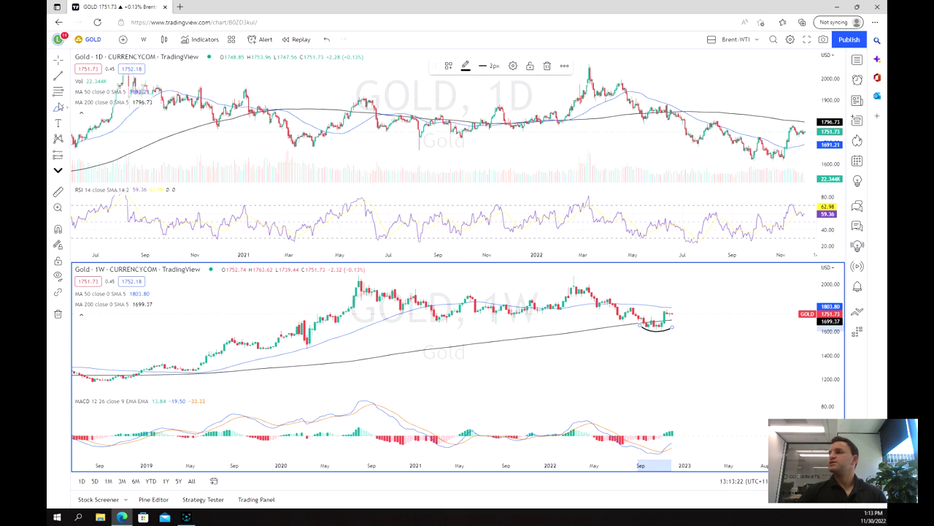
With the Brush, loop freehand marks around the newest weekly candles and the latest MACD trough
{"action": "left_click", "coordinate": [60, 106]}
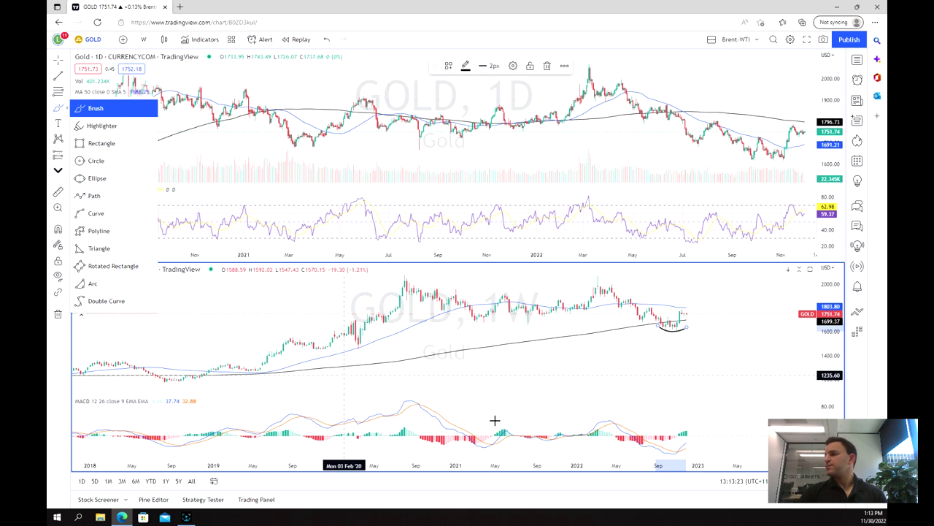
{"action": "left_click", "coordinate": [667, 451]}
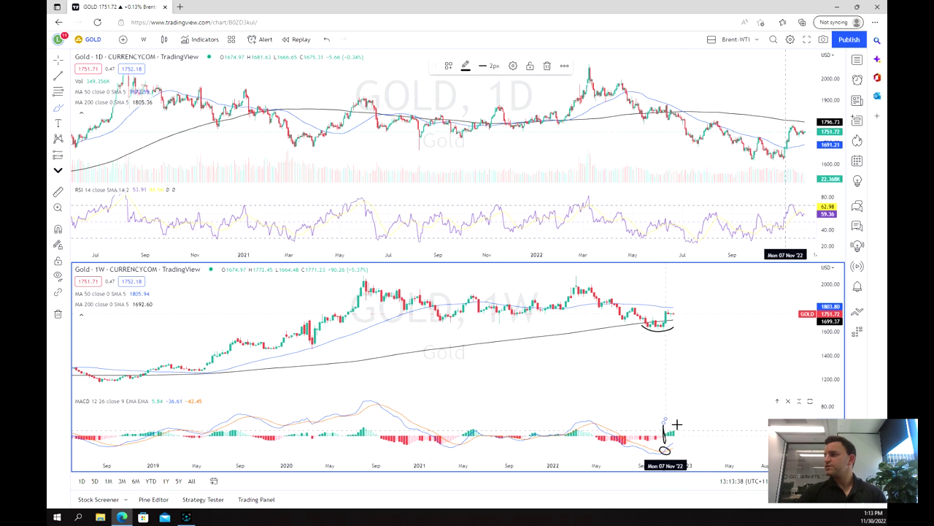
{"action": "scroll", "coordinate": [664, 430], "scroll_direction": "up", "scroll_amount": 2}
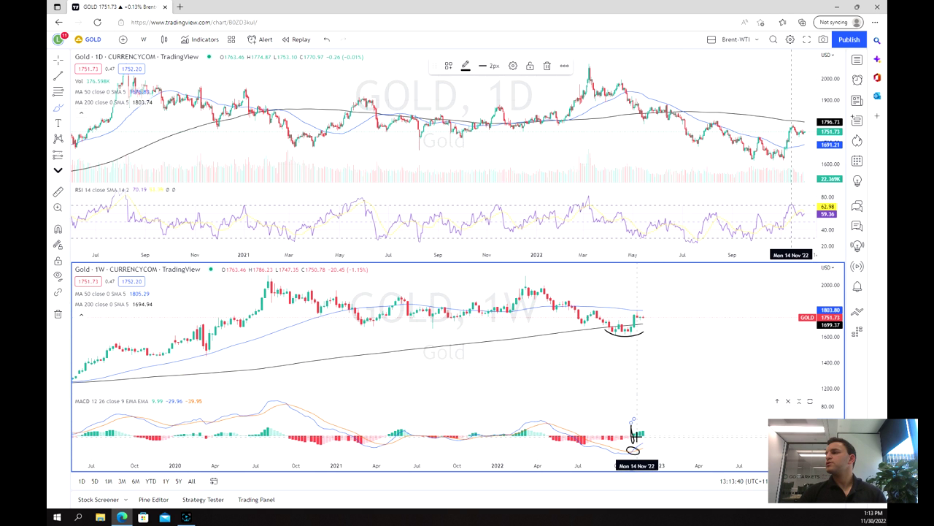
{"action": "scroll", "coordinate": [609, 407], "scroll_direction": "down", "scroll_amount": 2}
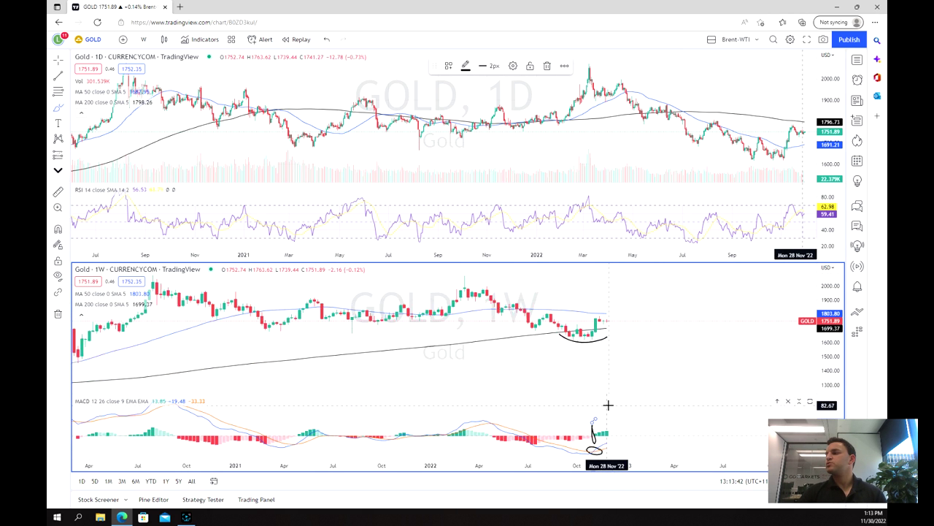
{"action": "scroll", "coordinate": [589, 390], "scroll_direction": "down", "scroll_amount": 2}
{"action": "scroll", "coordinate": [590, 391], "scroll_direction": "up", "scroll_amount": 2}
{"action": "scroll", "coordinate": [617, 394], "scroll_direction": "up", "scroll_amount": 3}
{"action": "mouse_move", "coordinate": [610, 305]}
{"action": "left_mouse_down"}
{"action": "mouse_move", "coordinate": [585, 312]}
{"action": "mouse_move", "coordinate": [609, 320]}
{"action": "mouse_move", "coordinate": [612, 310]}
{"action": "left_mouse_up"}
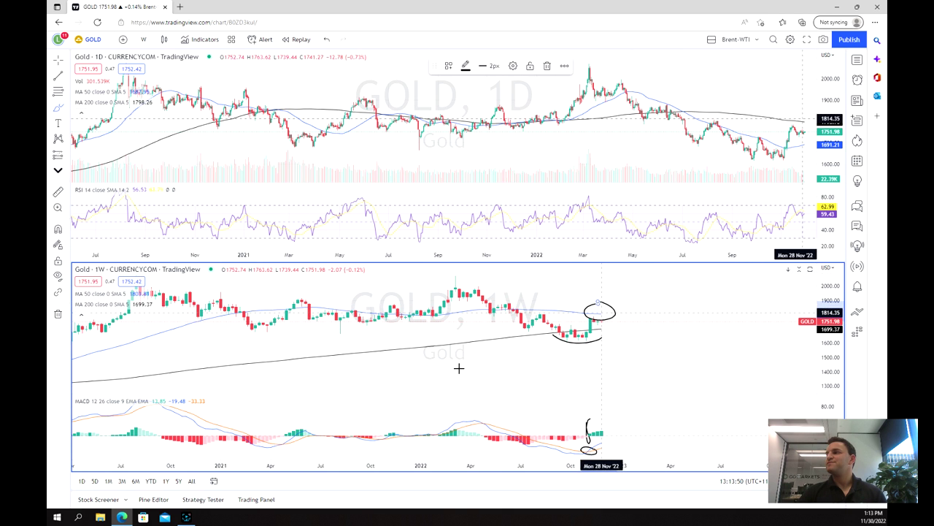
{"action": "scroll", "coordinate": [438, 390], "scroll_direction": "down", "scroll_amount": 10}
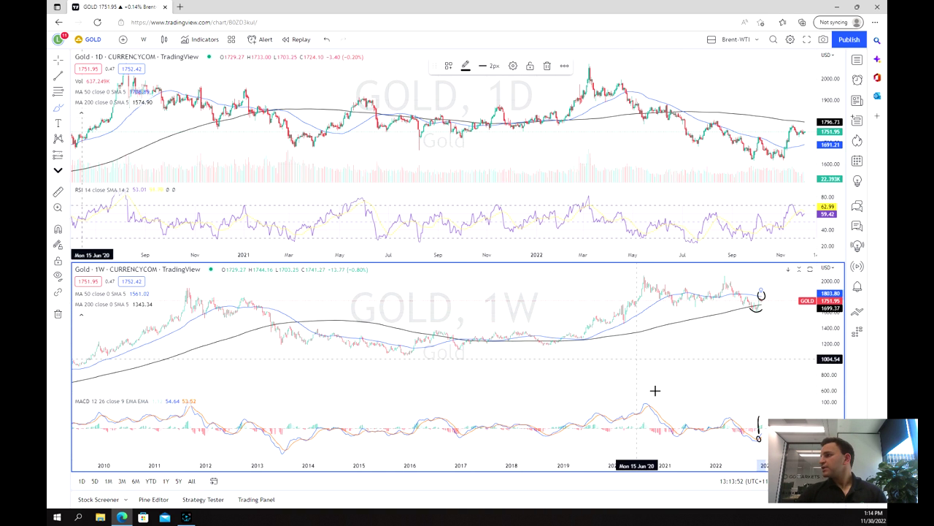
Brush small curves under the earlier MACD troughs around 2017, 2018 and 2021
{"action": "scroll", "coordinate": [667, 429], "scroll_direction": "up", "scroll_amount": 3}
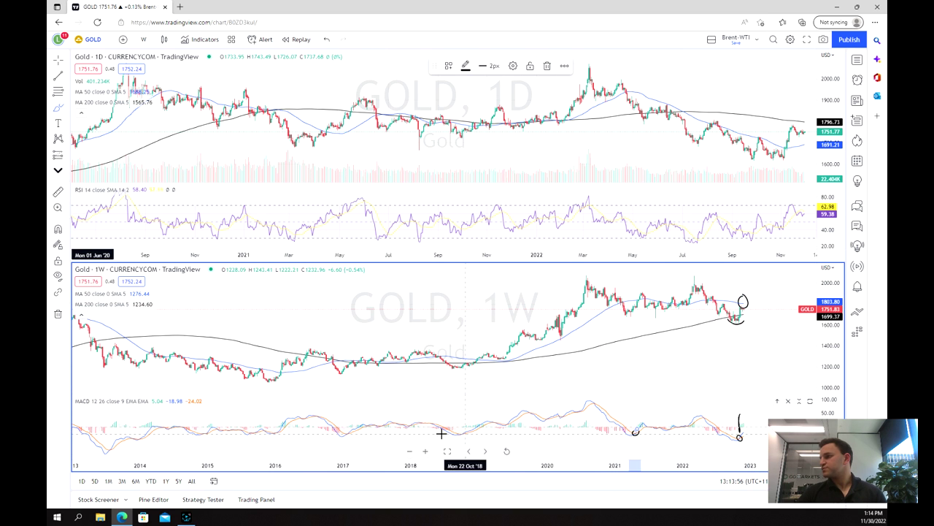
{"action": "left_click_drag", "start_coordinate": [457, 432], "coordinate": [471, 429]}
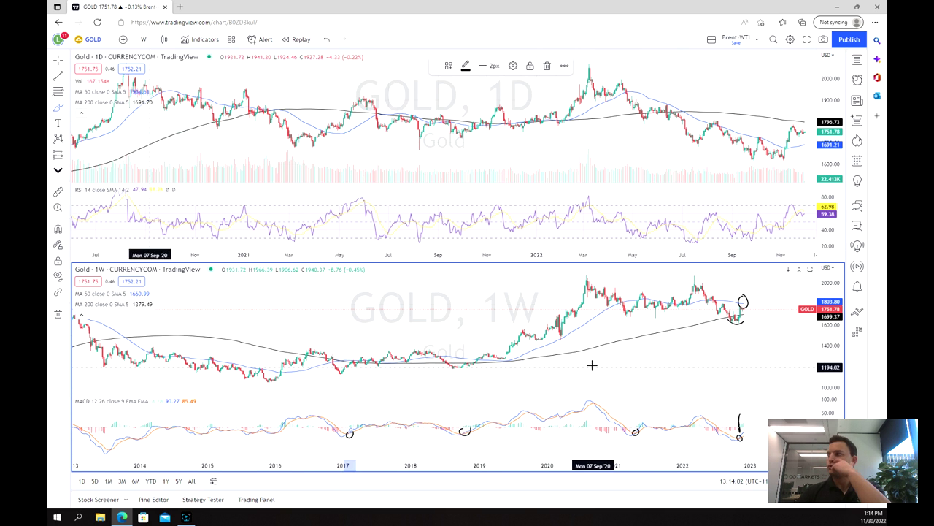
{"action": "scroll", "coordinate": [592, 367], "scroll_direction": "up", "scroll_amount": 2}
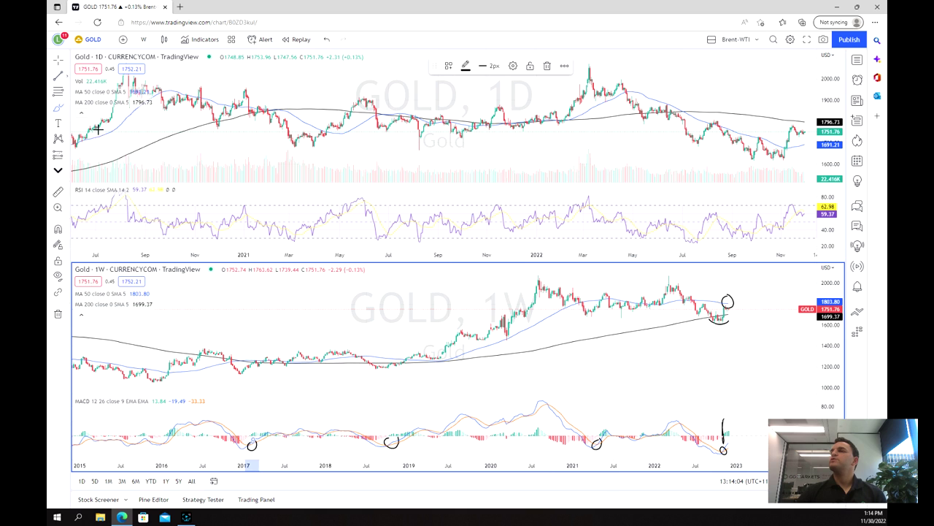
{"action": "left_click", "coordinate": [62, 83]}
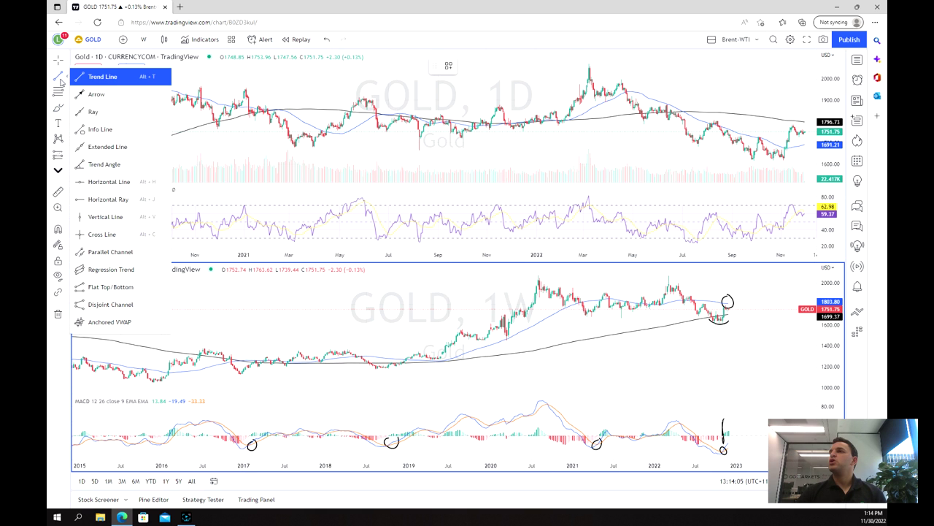
Place horizontal lines at the 2020–2022 weekly highs and near 1672 support
{"action": "left_click", "coordinate": [102, 183]}
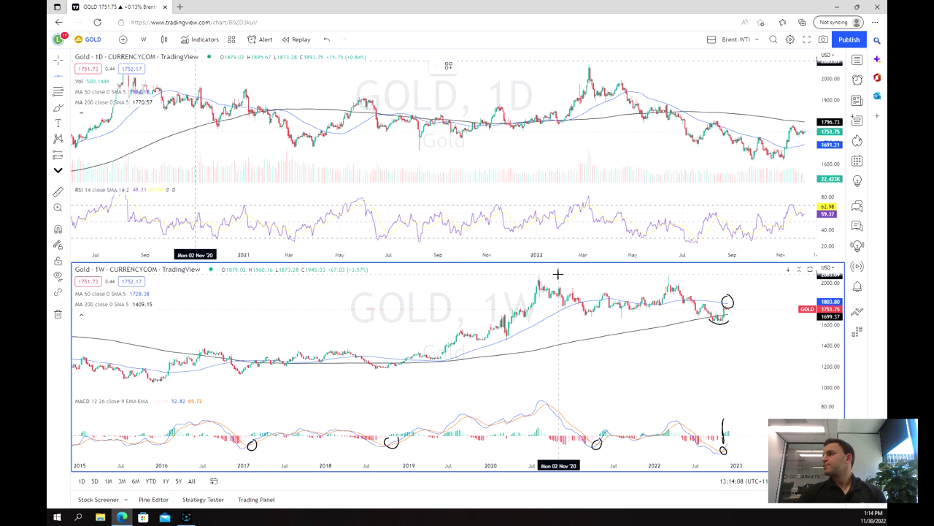
{"action": "left_click", "coordinate": [444, 275]}
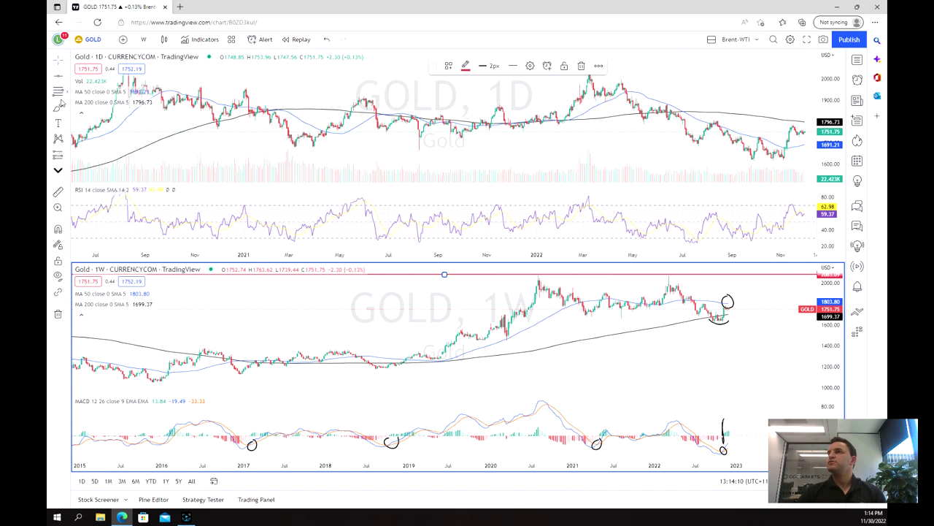
{"action": "left_click", "coordinate": [548, 313]}
{"action": "left_click", "coordinate": [550, 316]}
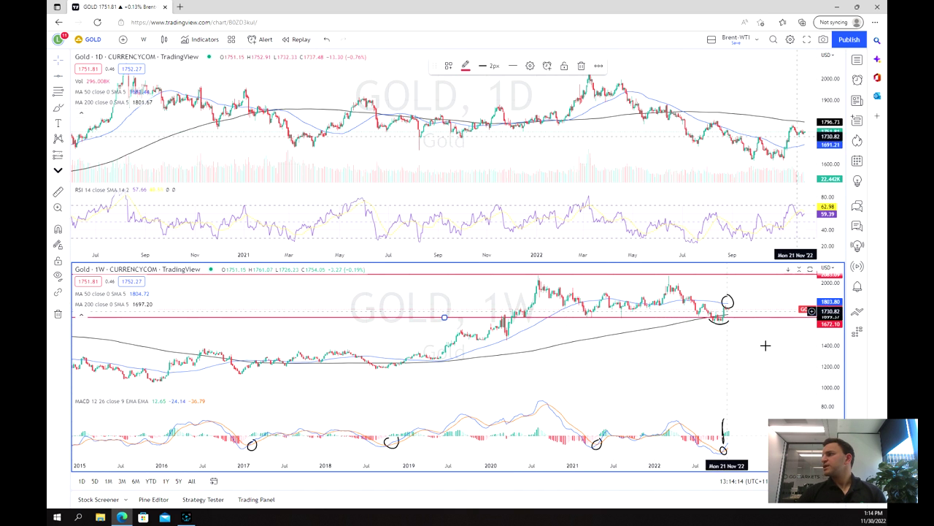
{"action": "scroll", "coordinate": [765, 344], "scroll_direction": "up", "scroll_amount": 4}
{"action": "scroll", "coordinate": [648, 328], "scroll_direction": "down", "scroll_amount": 3}
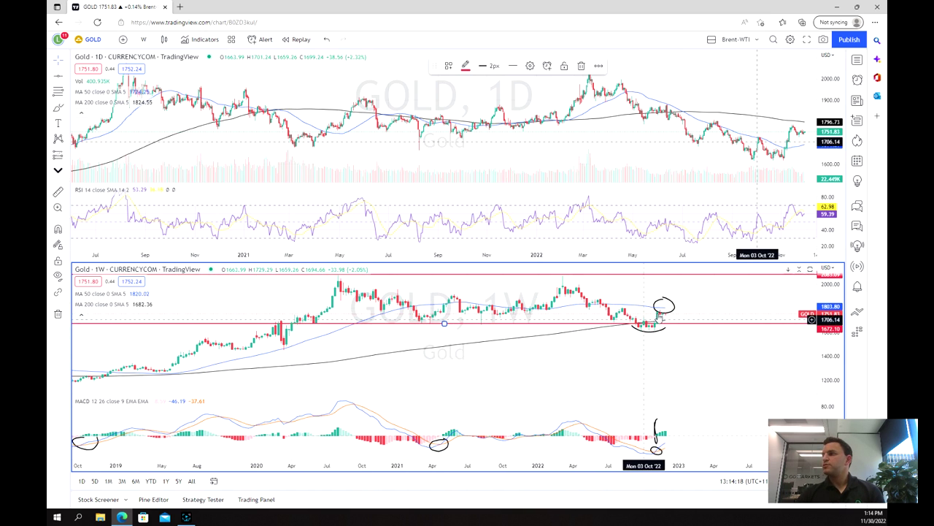
{"action": "scroll", "coordinate": [622, 314], "scroll_direction": "up", "scroll_amount": 3}
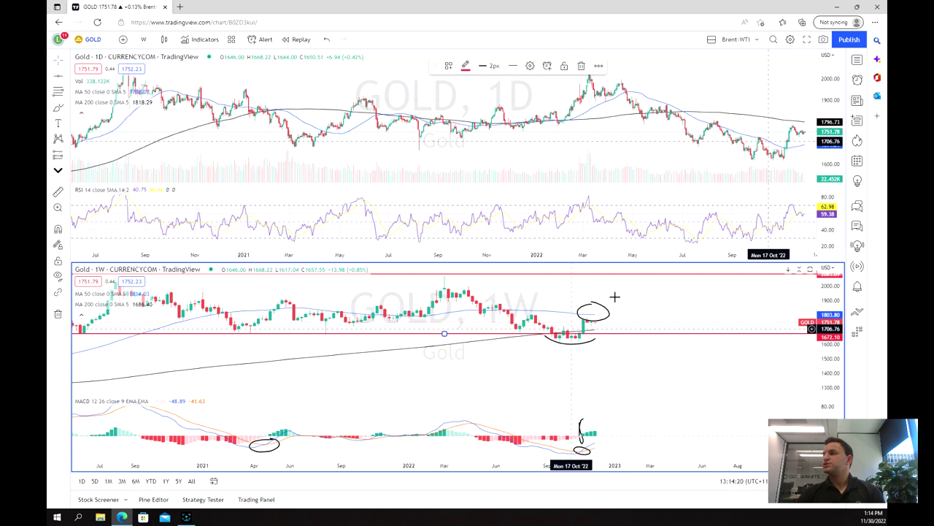
{"action": "scroll", "coordinate": [606, 347], "scroll_direction": "down", "scroll_amount": 6}
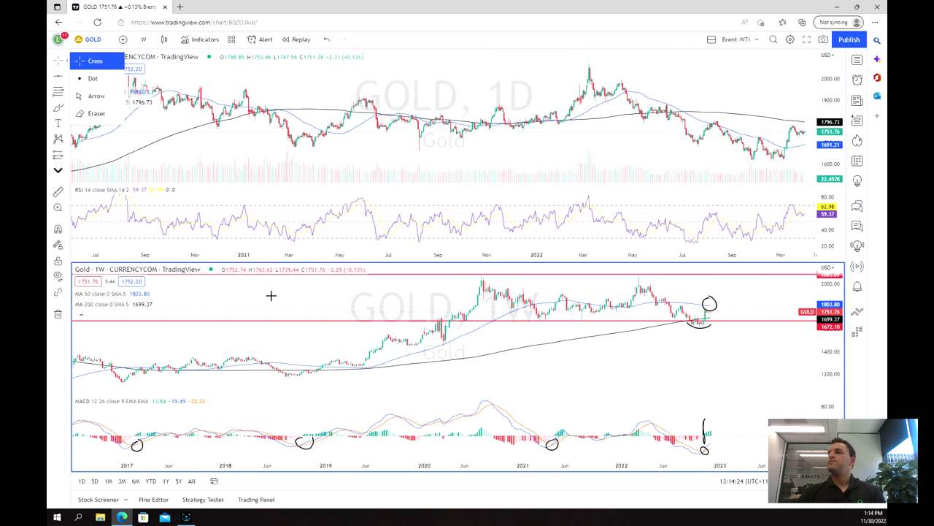
Switch the lower GOLD chart to the monthly (1M) timeframe and zoom around to review it
{"action": "type", "text": "1M"}
{"action": "key", "text": "Return"}
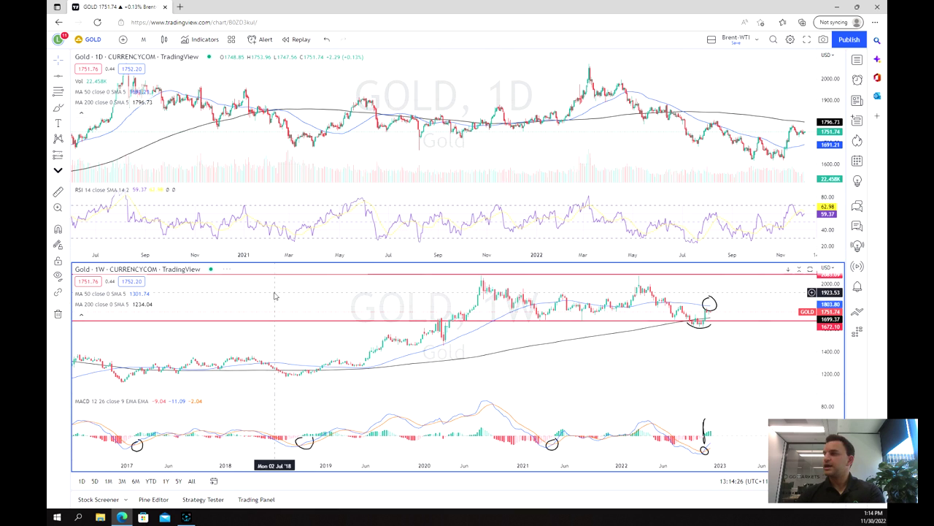
{"action": "scroll", "coordinate": [593, 332], "scroll_direction": "up", "scroll_amount": 4}
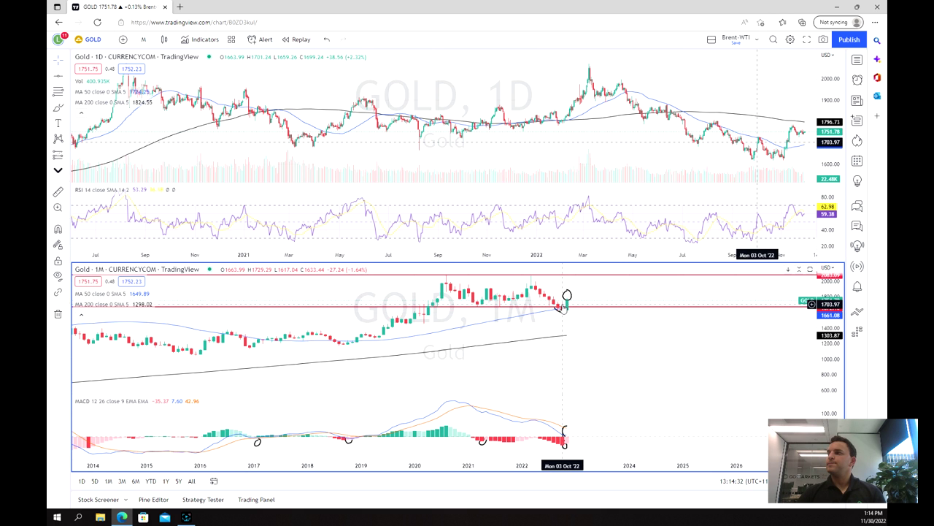
{"action": "scroll", "coordinate": [518, 307], "scroll_direction": "down", "scroll_amount": 3}
{"action": "scroll", "coordinate": [568, 316], "scroll_direction": "up", "scroll_amount": 2}
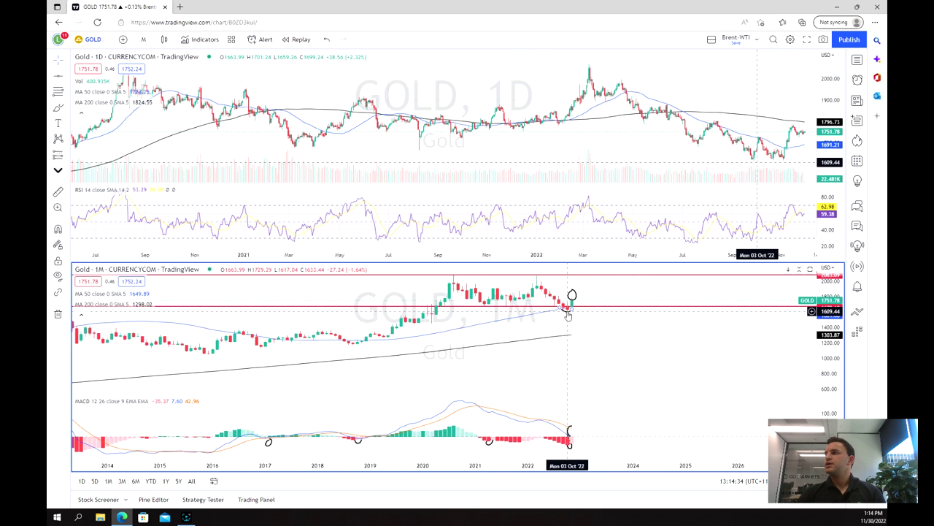
{"action": "scroll", "coordinate": [568, 315], "scroll_direction": "up", "scroll_amount": 2}
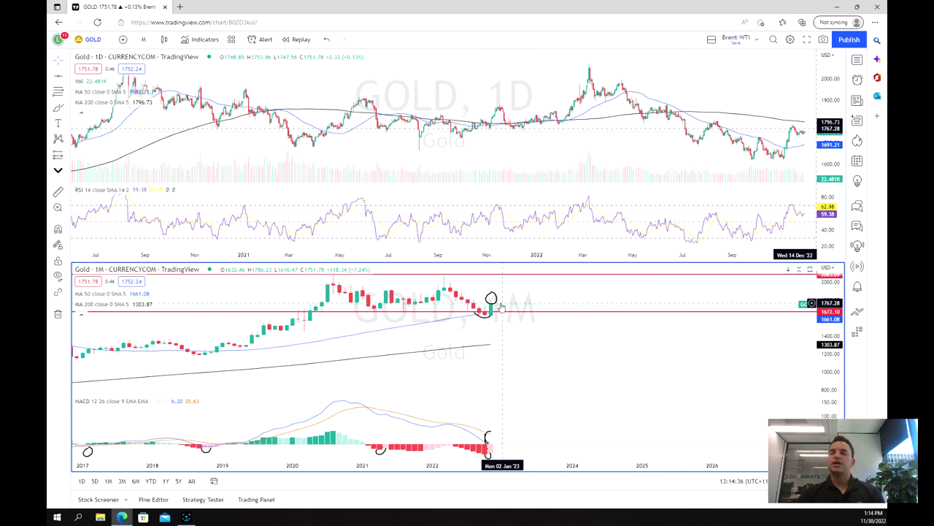
{"action": "scroll", "coordinate": [504, 299], "scroll_direction": "down", "scroll_amount": 2}
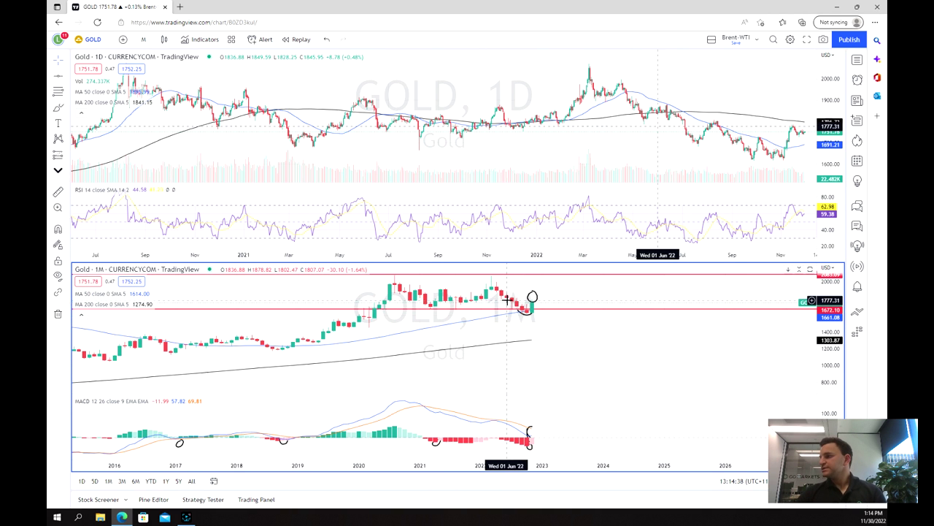
Return the lower chart to the weekly (1W) timeframe
{"action": "scroll", "coordinate": [507, 300], "scroll_direction": "down", "scroll_amount": 2}
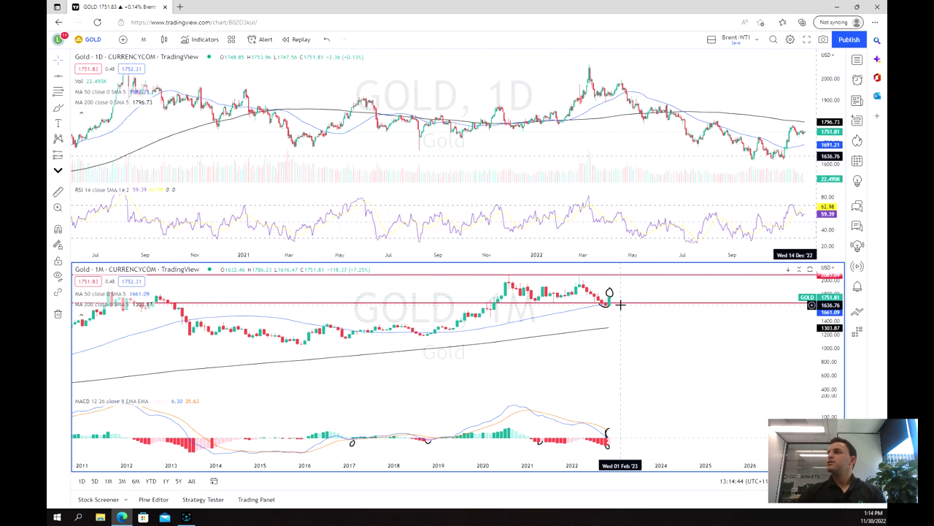
{"action": "scroll", "coordinate": [609, 307], "scroll_direction": "up", "scroll_amount": 1}
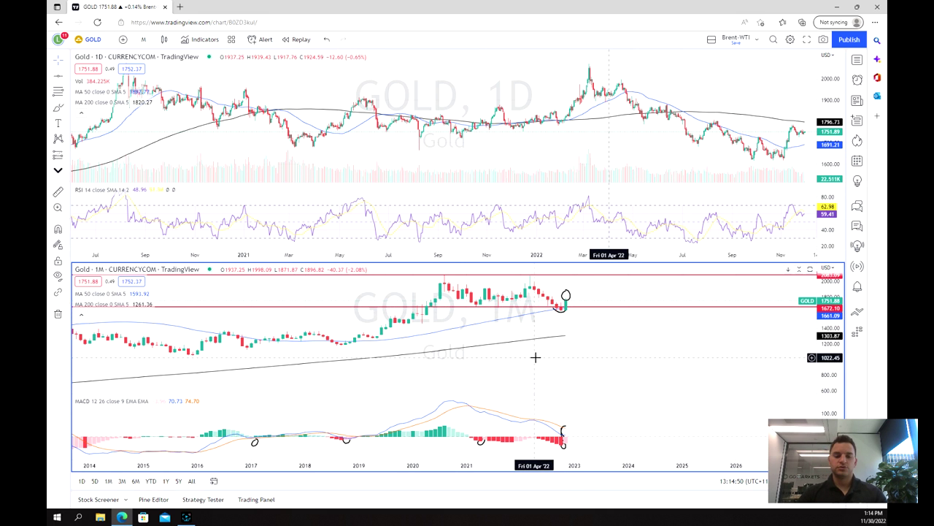
{"action": "type", "text": "1W"}
{"action": "key", "text": "Return"}
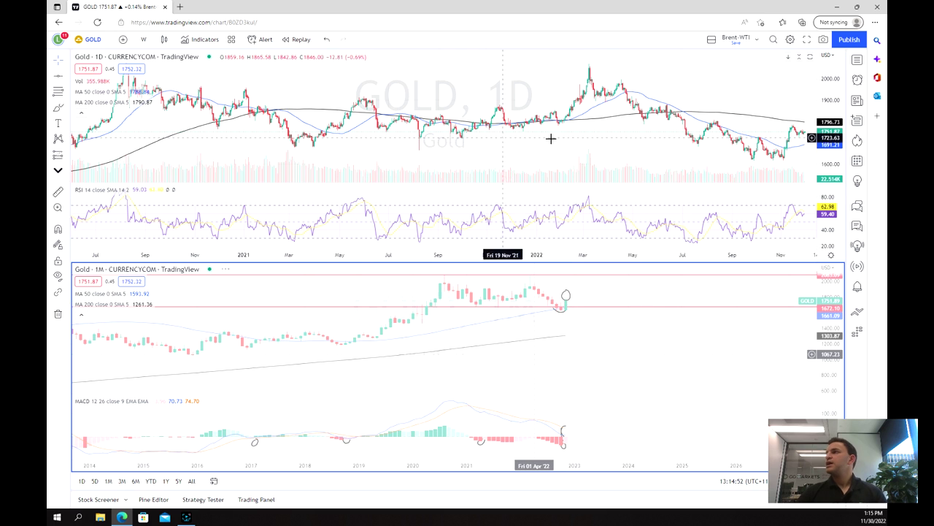
Maximize the daily GOLD chart to full window, leaving right margin past the latest candles
{"action": "left_click", "coordinate": [765, 179]}
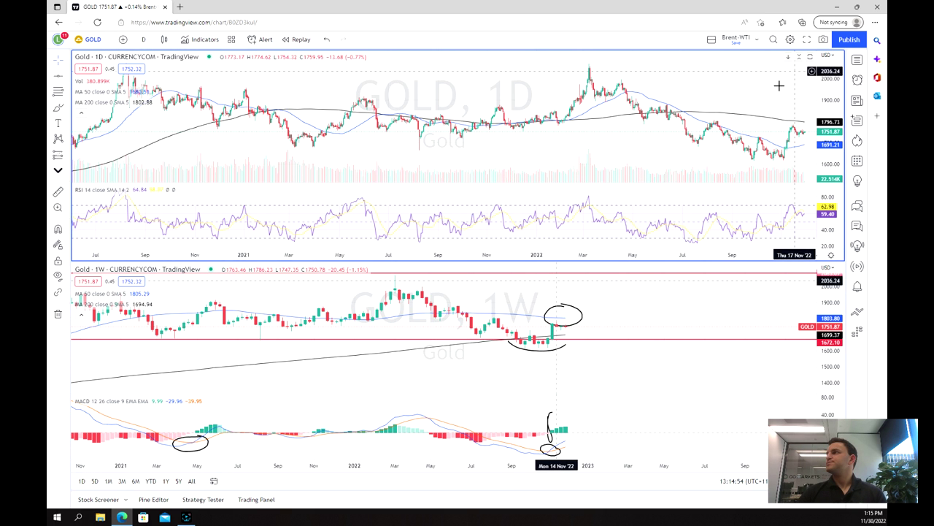
{"action": "left_click_drag", "start_coordinate": [773, 87], "coordinate": [684, 90]}
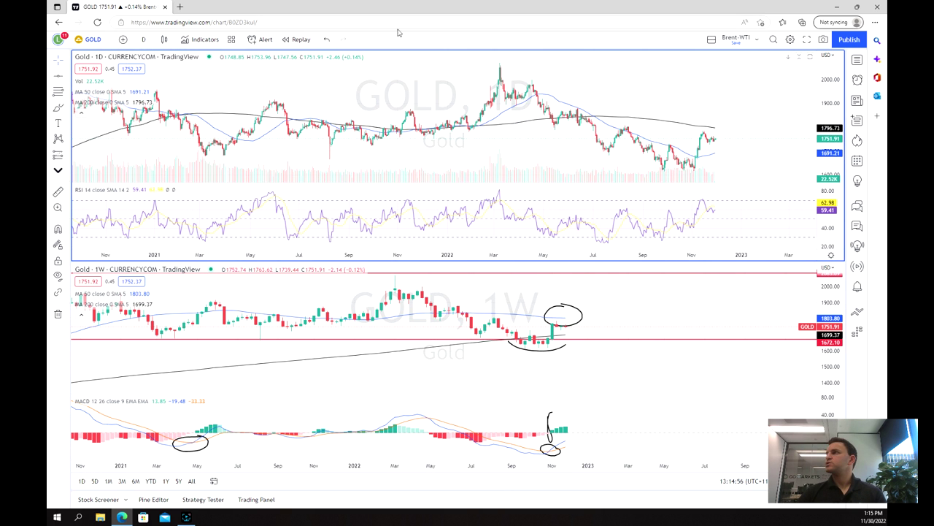
{"action": "key", "text": "alt+Return"}
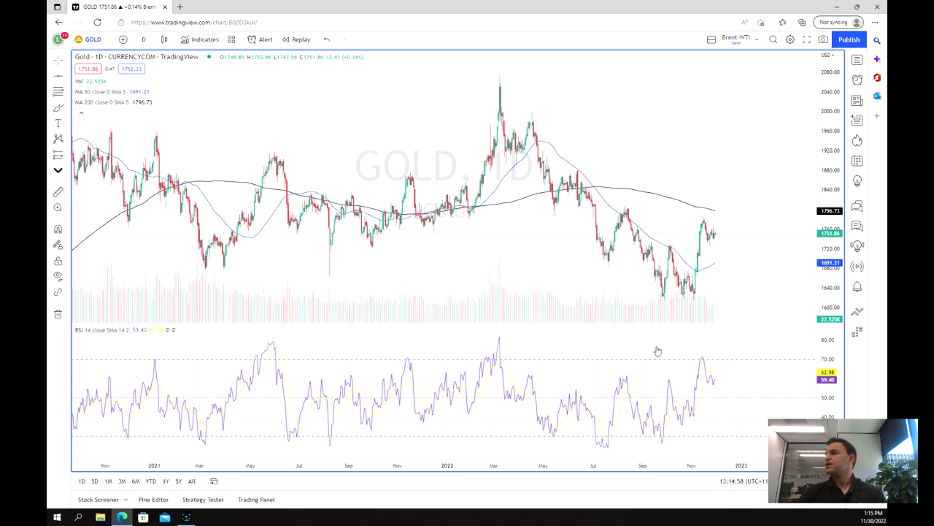
{"action": "scroll", "coordinate": [619, 313], "scroll_direction": "up", "scroll_amount": 3}
Pan back through daily history and place a horizontal support line at 1731.97
{"action": "scroll", "coordinate": [620, 312], "scroll_direction": "down", "scroll_amount": 2}
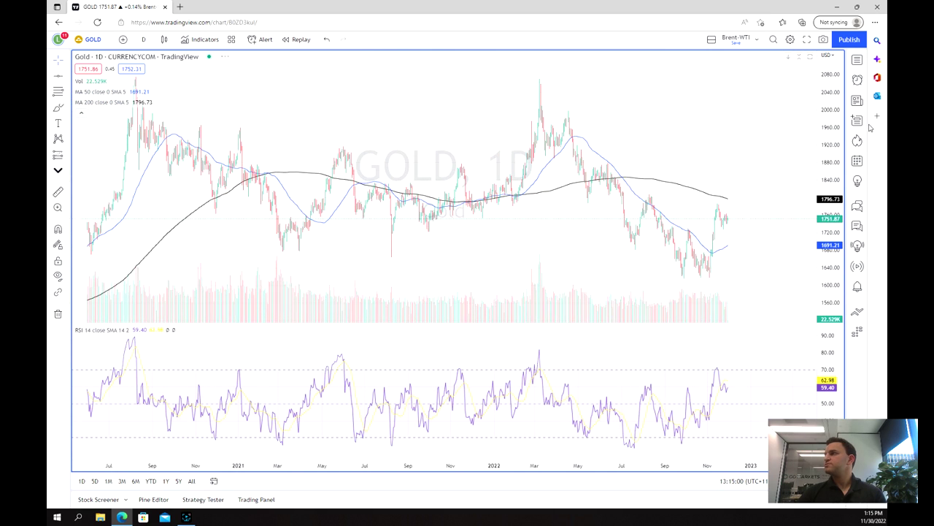
{"action": "left_click_drag", "start_coordinate": [767, 148], "coordinate": [585, 148]}
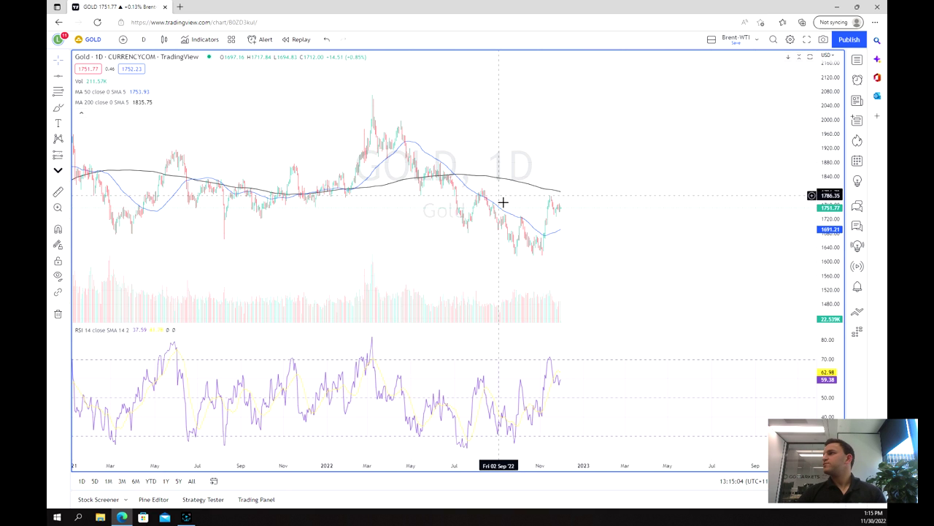
{"action": "left_click", "coordinate": [444, 215]}
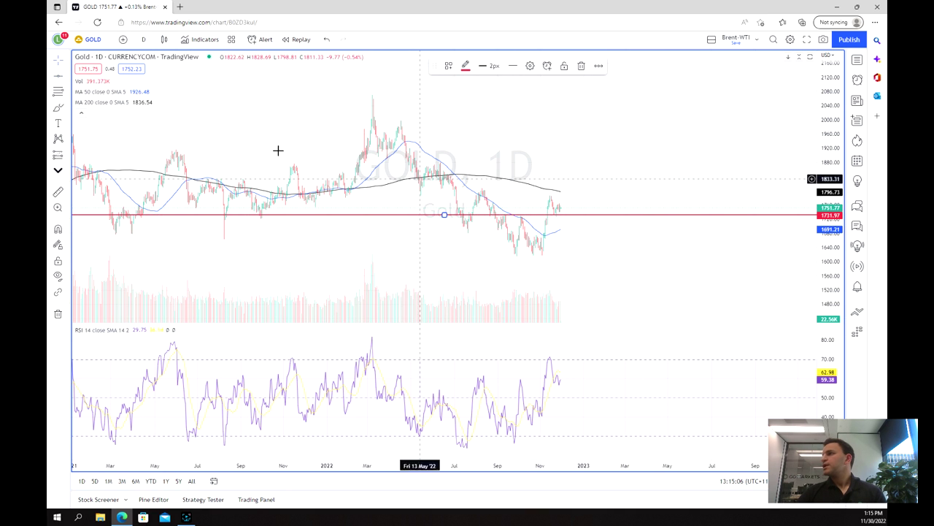
Brush two curved bottoms under the first and second recent daily lows
{"action": "left_click", "coordinate": [61, 110]}
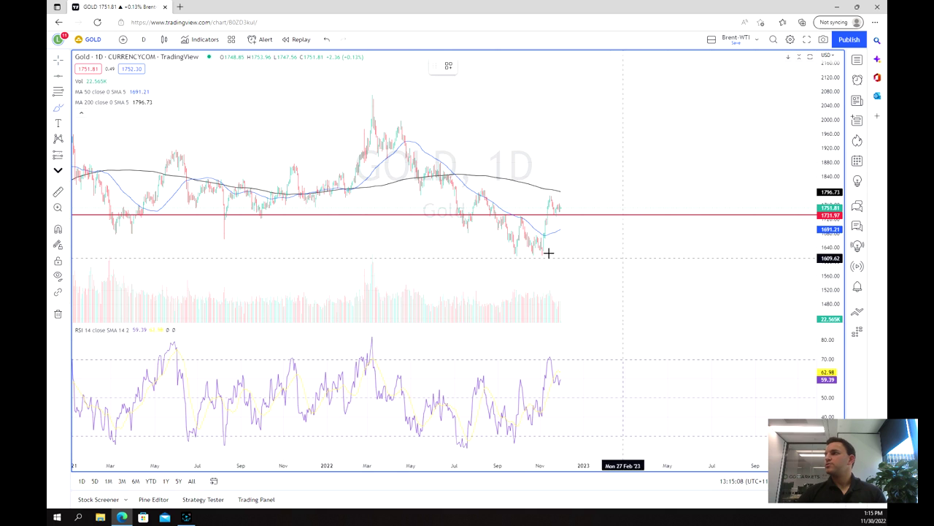
{"action": "left_click", "coordinate": [503, 249]}
{"action": "left_click", "coordinate": [529, 249]}
{"action": "left_click", "coordinate": [532, 253]}
{"action": "left_click", "coordinate": [550, 252]}
{"action": "scroll", "coordinate": [555, 236], "scroll_direction": "up", "scroll_amount": 2}
{"action": "scroll", "coordinate": [514, 235], "scroll_direction": "up", "scroll_amount": 1}
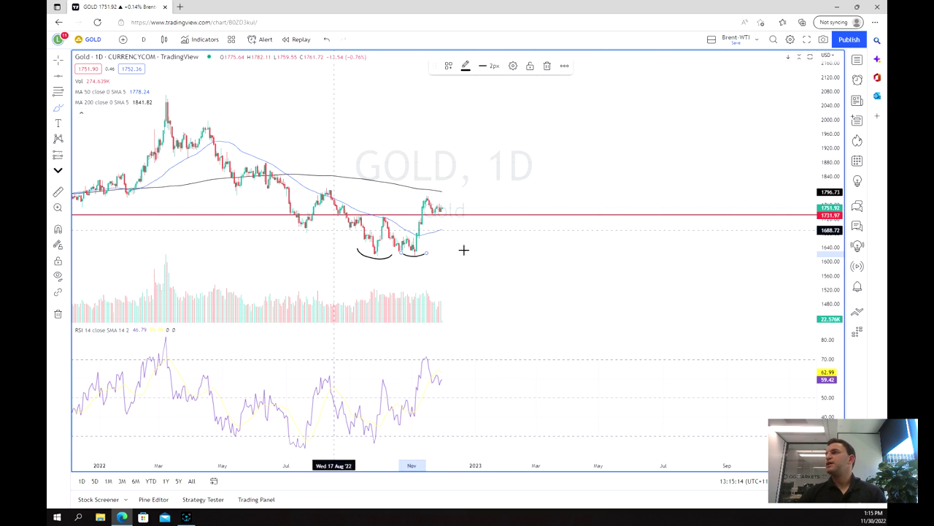
{"action": "scroll", "coordinate": [472, 211], "scroll_direction": "up", "scroll_amount": 2}
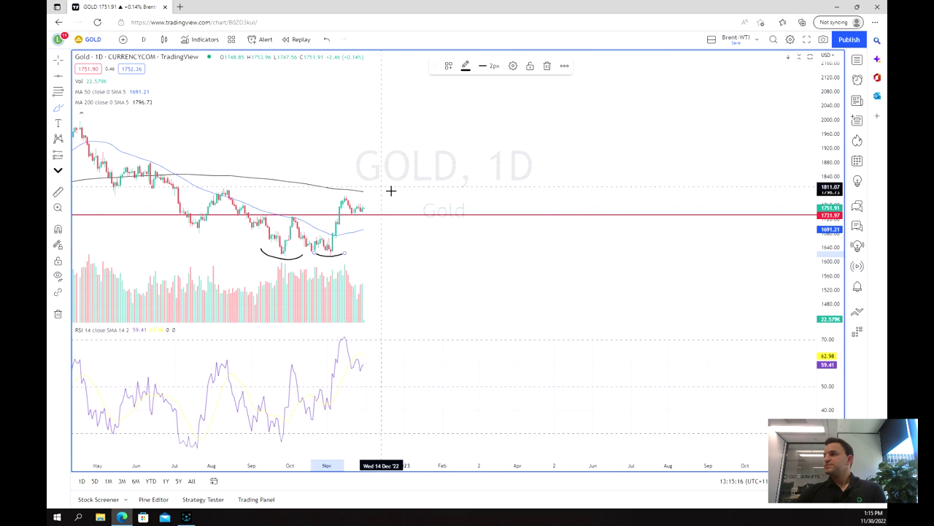
{"action": "scroll", "coordinate": [386, 188], "scroll_direction": "down", "scroll_amount": 3}
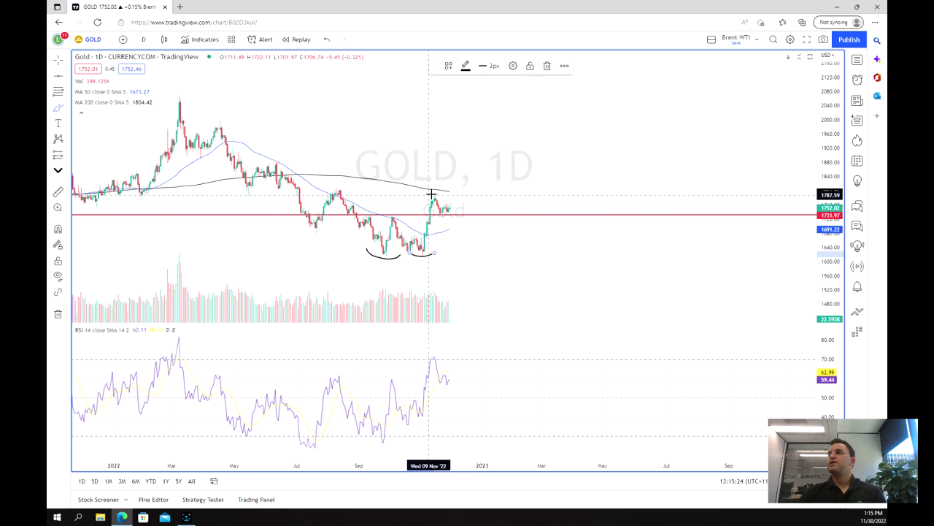
{"action": "scroll", "coordinate": [459, 192], "scroll_direction": "up", "scroll_amount": 5}
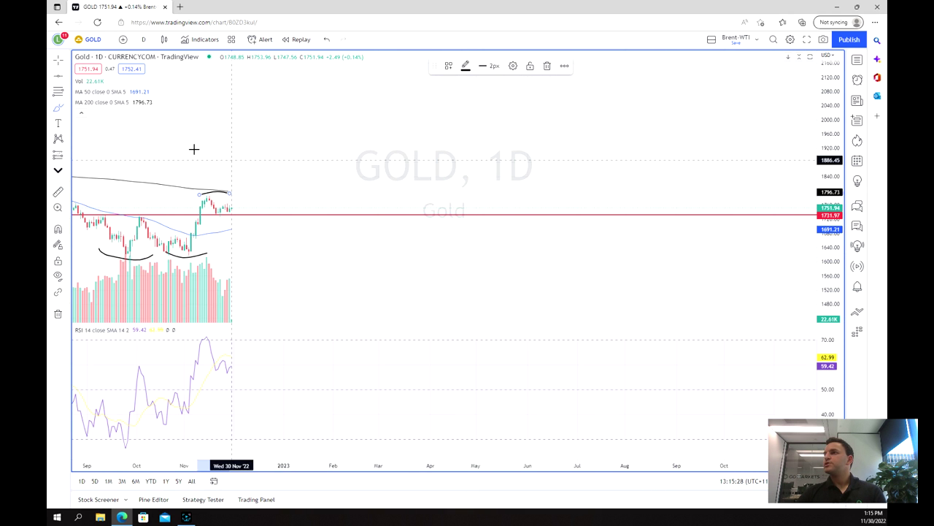
Reset the daily chart to its full range and pan to the latest bars
{"action": "right_click", "coordinate": [251, 165]}
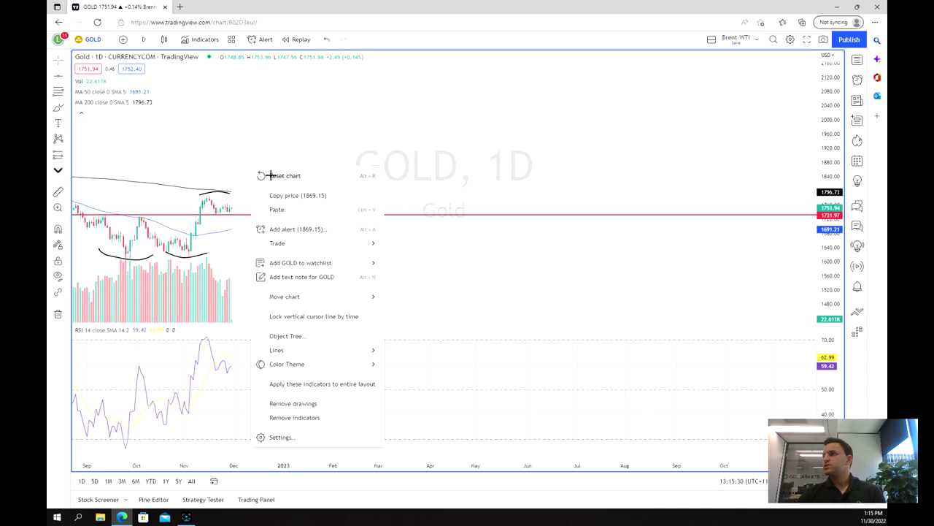
{"action": "left_click", "coordinate": [265, 175]}
{"action": "scroll", "coordinate": [709, 219], "scroll_direction": "up", "scroll_amount": 3}
{"action": "left_click_drag", "start_coordinate": [770, 236], "coordinate": [628, 263]}
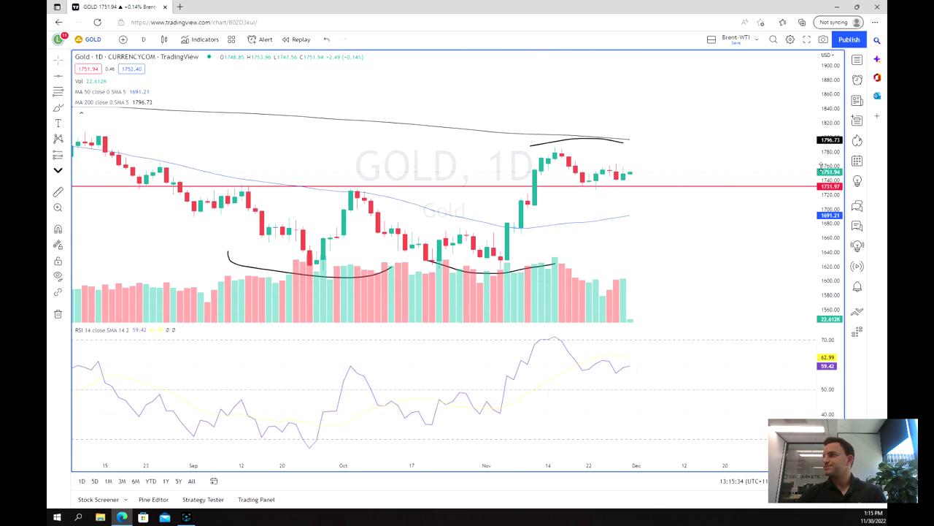
{"action": "scroll", "coordinate": [724, 190], "scroll_direction": "down", "scroll_amount": 5}
{"action": "scroll", "coordinate": [724, 189], "scroll_direction": "down", "scroll_amount": 2}
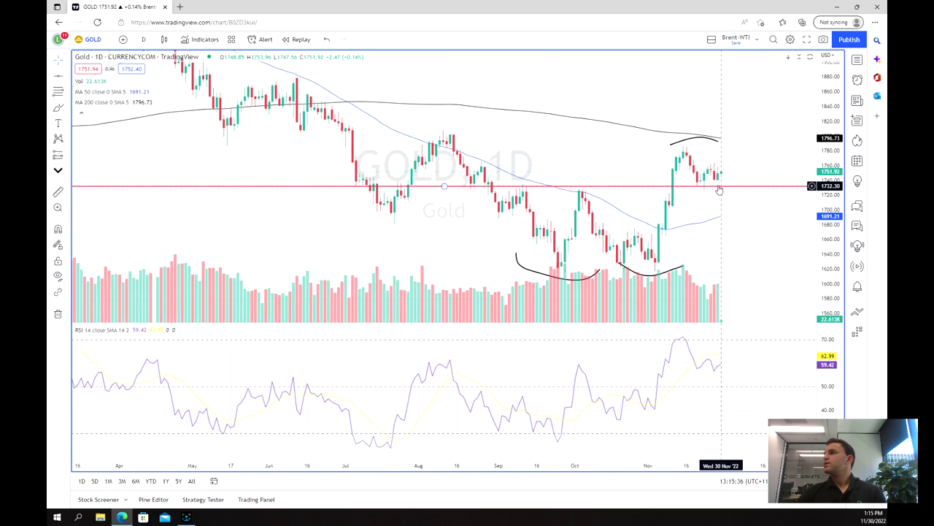
Brush a small dip under the latest pullback just above the 1,732 support line
{"action": "left_click", "coordinate": [58, 110]}
{"action": "mouse_move", "coordinate": [688, 181]}
{"action": "left_mouse_down"}
{"action": "mouse_move", "coordinate": [705, 196]}
{"action": "mouse_move", "coordinate": [711, 181]}
{"action": "left_mouse_up"}
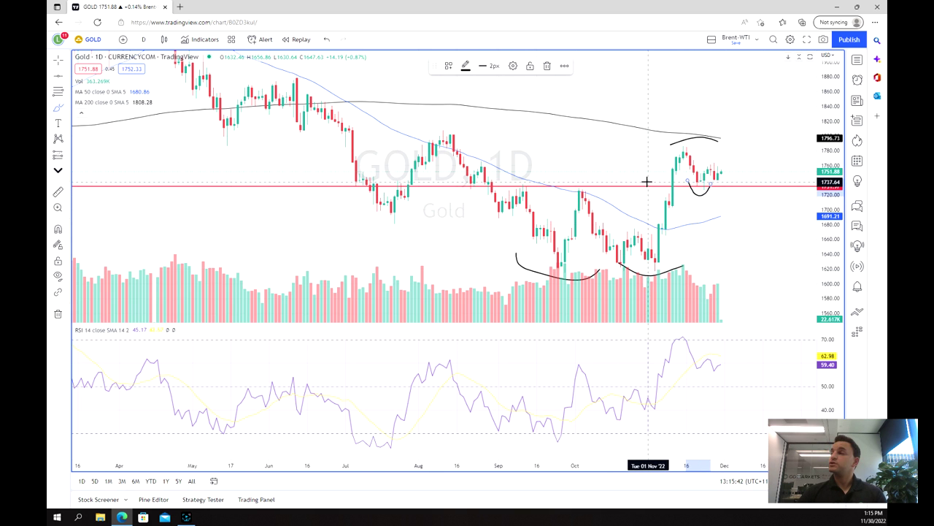
{"action": "scroll", "coordinate": [646, 181], "scroll_direction": "up", "scroll_amount": 1}
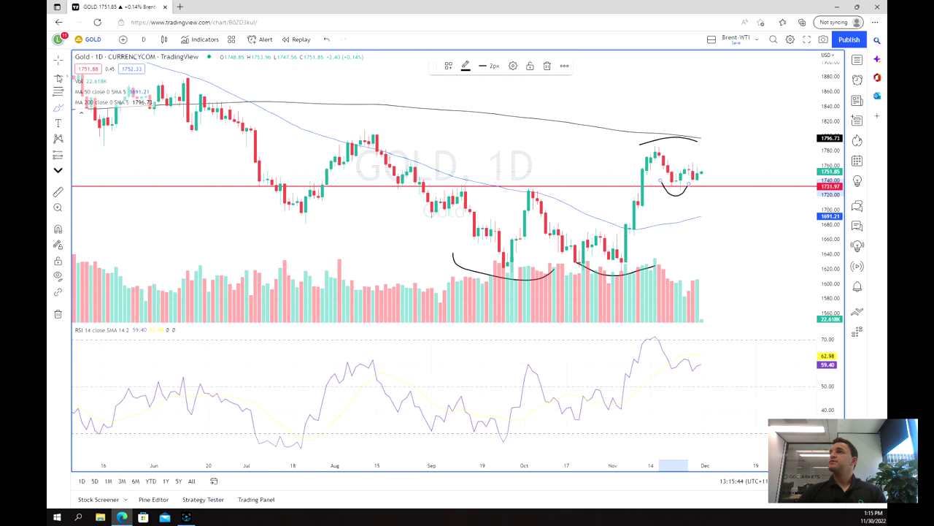
Add a resistance line at 1787.46 and two converging trendlines forming a triangle
{"action": "left_click", "coordinate": [600, 149]}
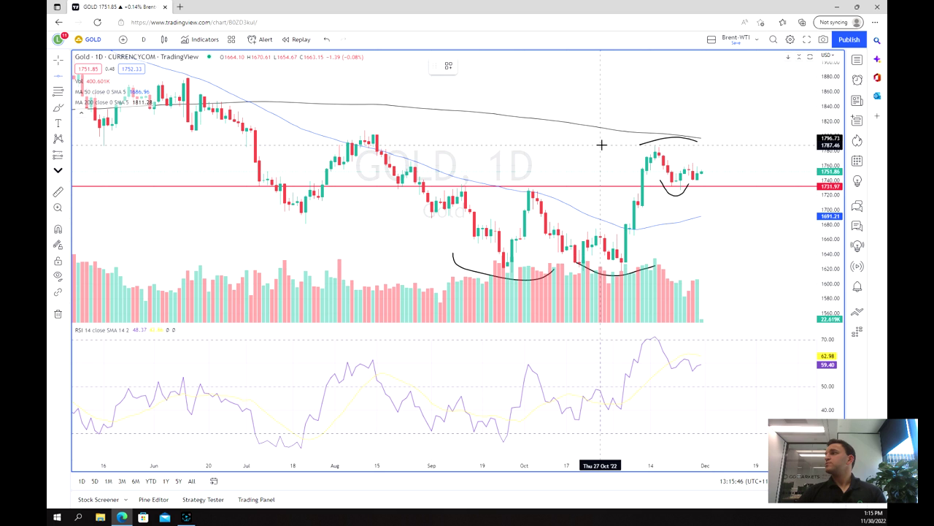
{"action": "left_click", "coordinate": [601, 144]}
{"action": "left_click", "coordinate": [59, 76]}
{"action": "left_click", "coordinate": [88, 78]}
{"action": "left_click", "coordinate": [642, 206]}
{"action": "left_click", "coordinate": [701, 178]}
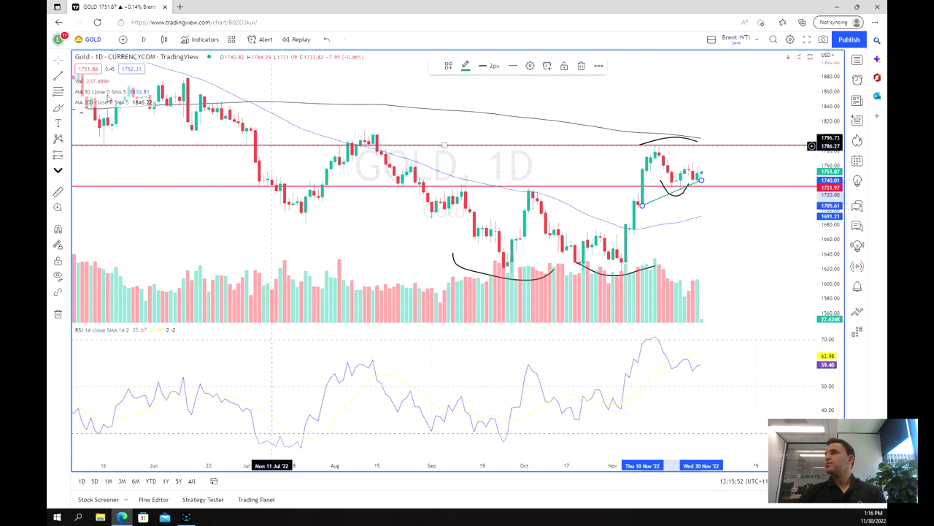
{"action": "left_click", "coordinate": [699, 170]}
{"action": "left_click", "coordinate": [656, 148]}
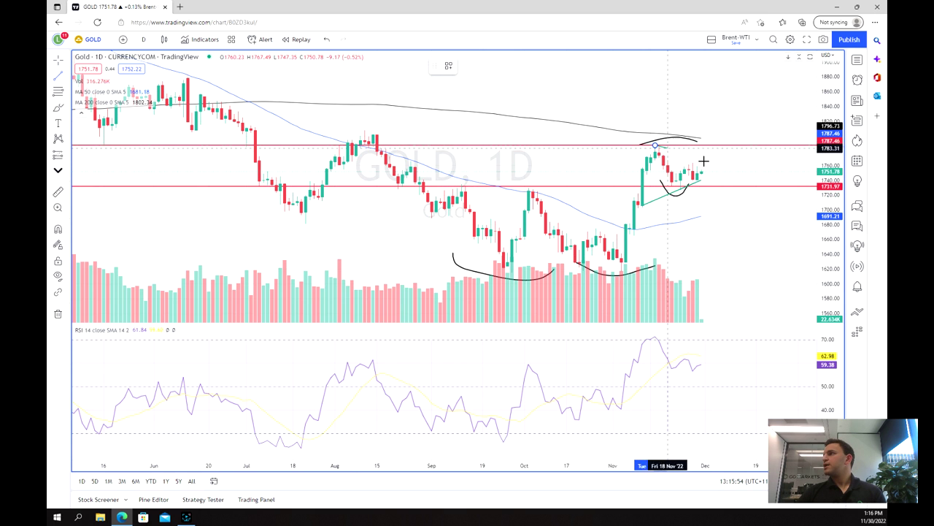
{"action": "left_click", "coordinate": [712, 173]}
Sketch a projected breakout path curving up above resistance toward 1,840
{"action": "left_click_drag", "start_coordinate": [726, 200], "coordinate": [438, 218]}
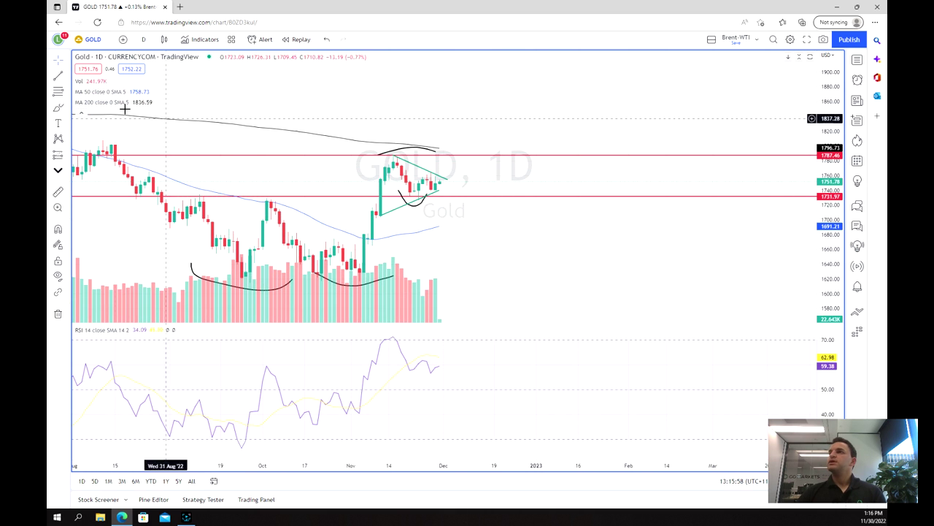
{"action": "left_click_drag", "start_coordinate": [435, 173], "coordinate": [496, 117]}
{"action": "scroll", "coordinate": [527, 165], "scroll_direction": "down", "scroll_amount": 3}
{"action": "scroll", "coordinate": [529, 166], "scroll_direction": "down", "scroll_amount": 10}
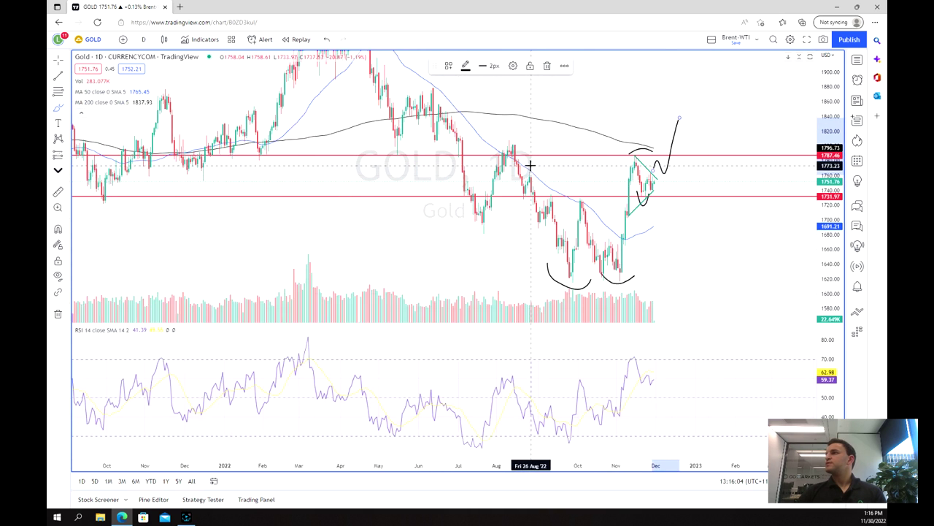
{"action": "left_click_drag", "start_coordinate": [828, 114], "coordinate": [828, 154]}
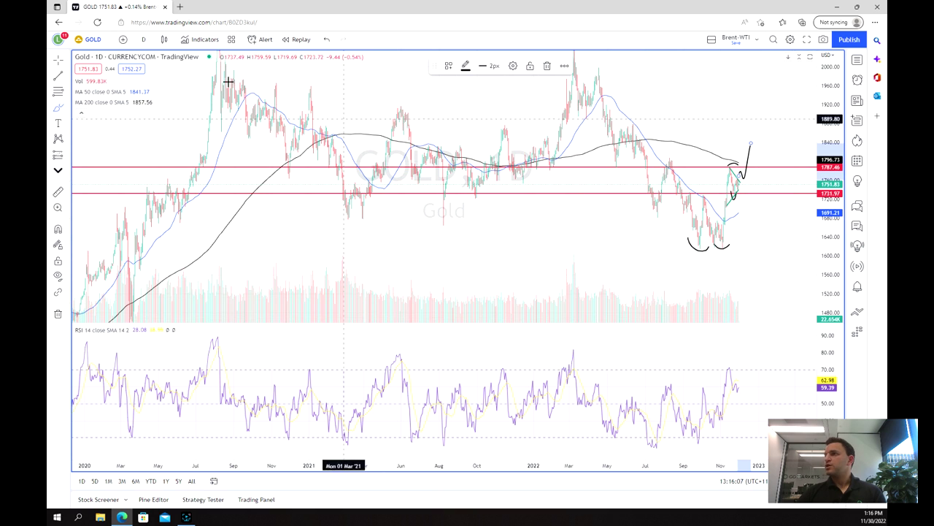
Add a horizontal resistance line at 1881.46 above the projected breakout path
{"action": "left_click", "coordinate": [67, 77]}
{"action": "left_click", "coordinate": [115, 185]}
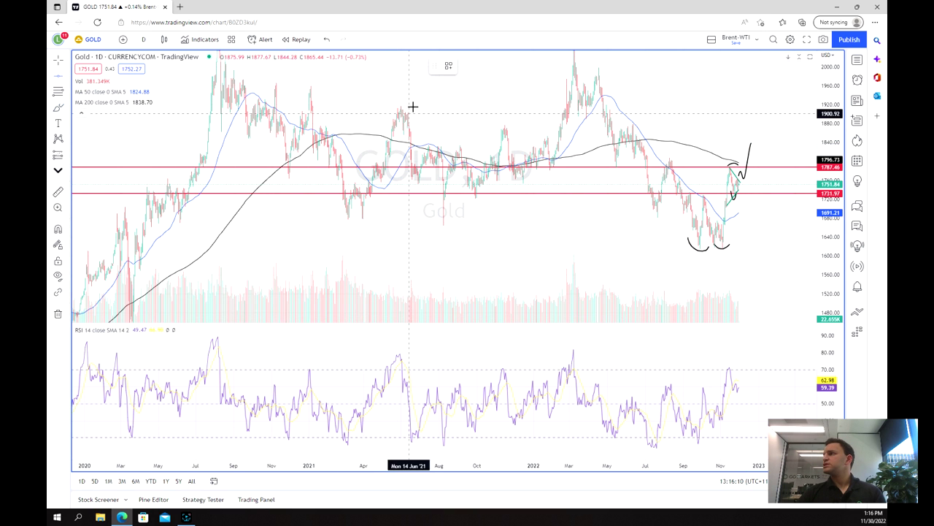
{"action": "left_click", "coordinate": [412, 122]}
{"action": "scroll", "coordinate": [574, 139], "scroll_direction": "up", "scroll_amount": 5}
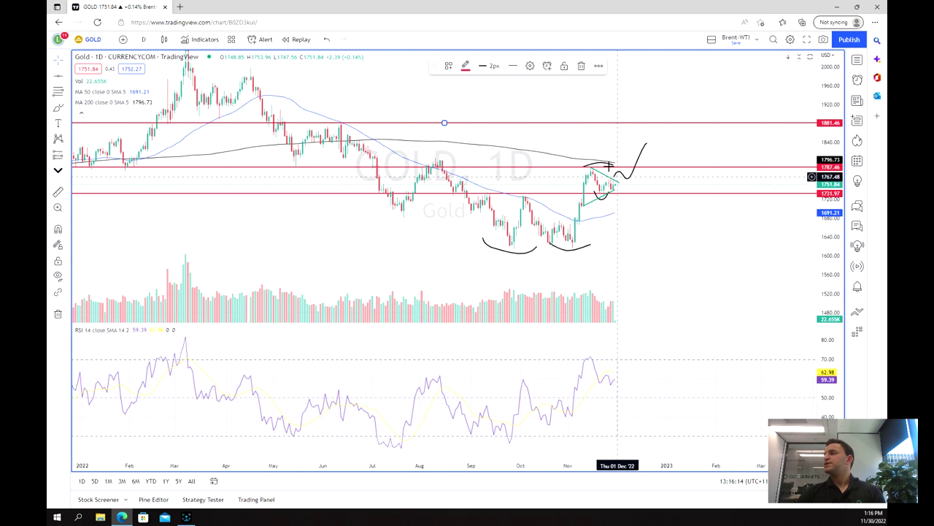
{"action": "scroll", "coordinate": [606, 160], "scroll_direction": "up", "scroll_amount": 2}
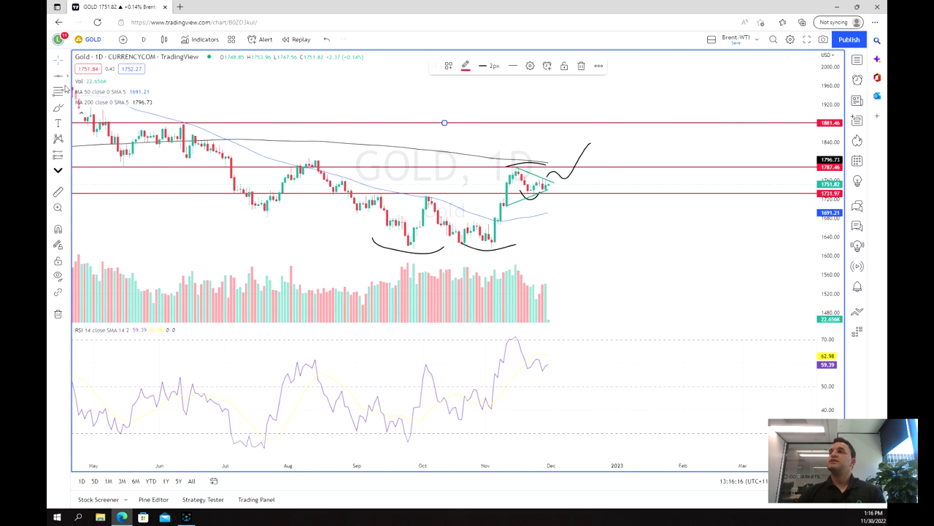
{"action": "scroll", "coordinate": [275, 170], "scroll_direction": "down", "scroll_amount": 4}
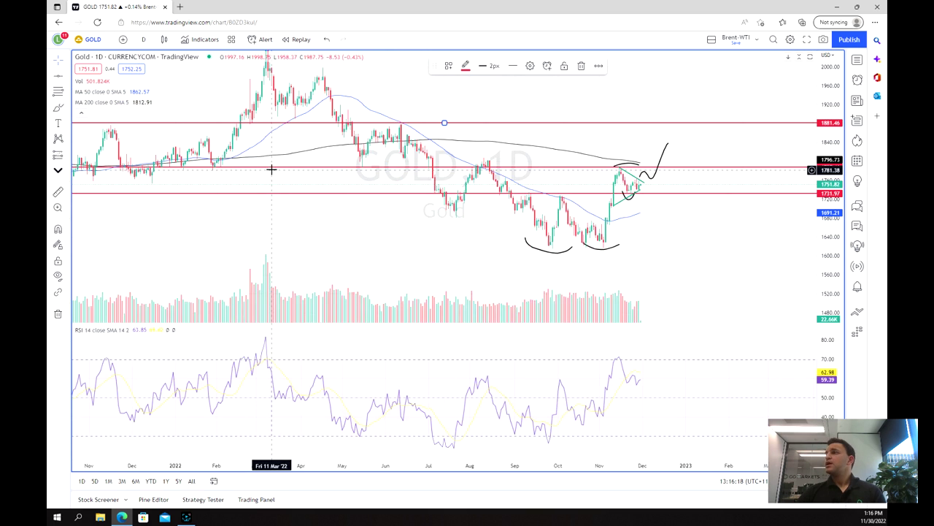
{"action": "scroll", "coordinate": [275, 170], "scroll_direction": "up", "scroll_amount": 3}
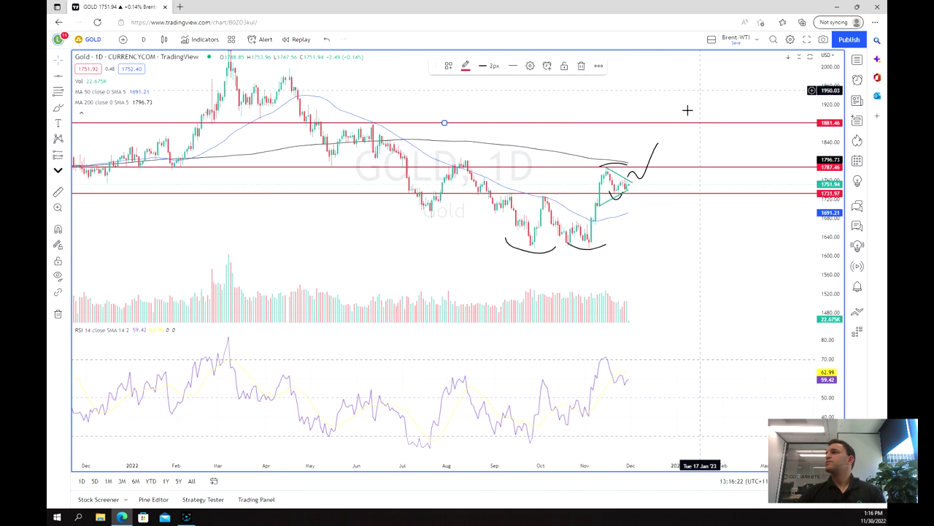
{"action": "left_click", "coordinate": [144, 41]}
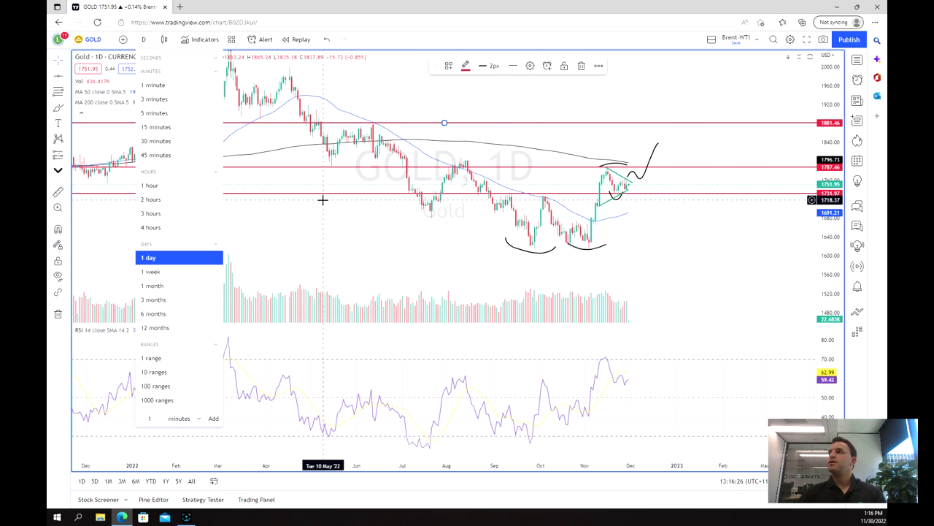
{"action": "left_click", "coordinate": [102, 103]}
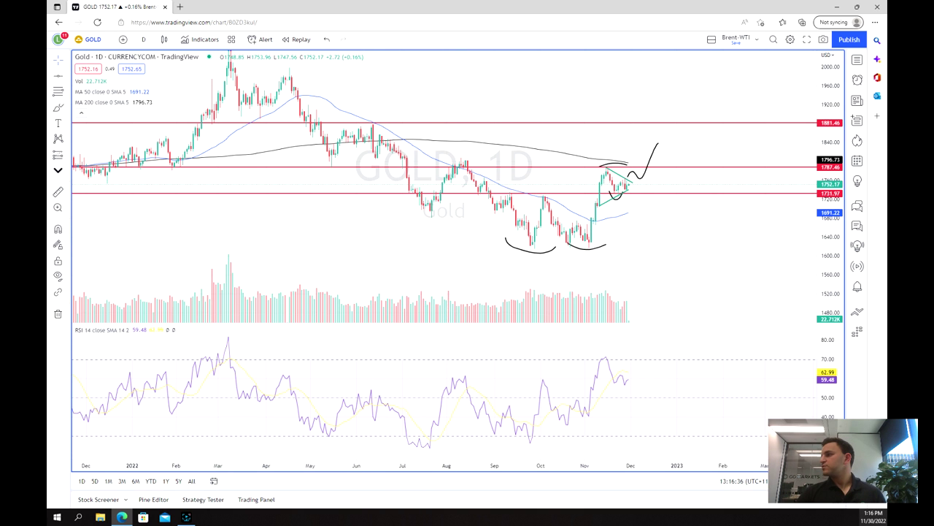
{"action": "key", "text": "alt+Return"}
{"action": "scroll", "coordinate": [350, 343], "scroll_direction": "up", "scroll_amount": 5}
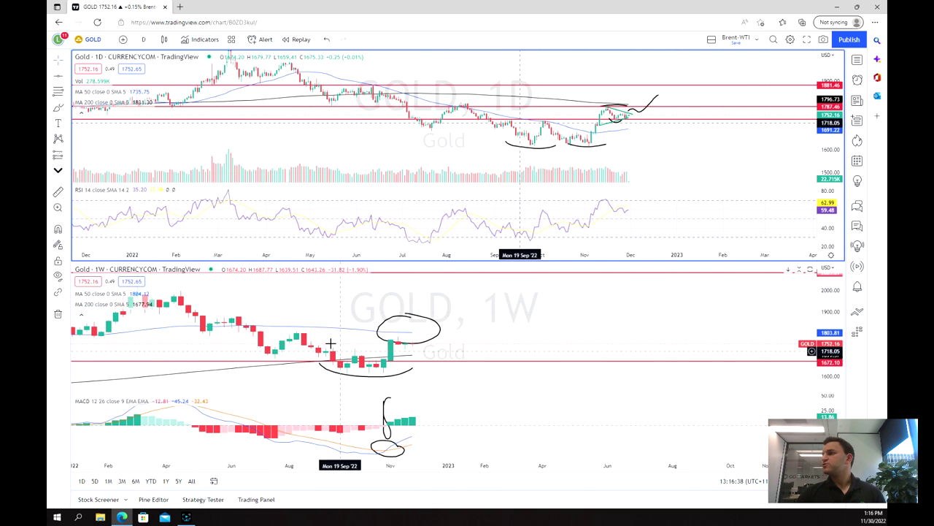
{"action": "scroll", "coordinate": [352, 346], "scroll_direction": "down", "scroll_amount": 3}
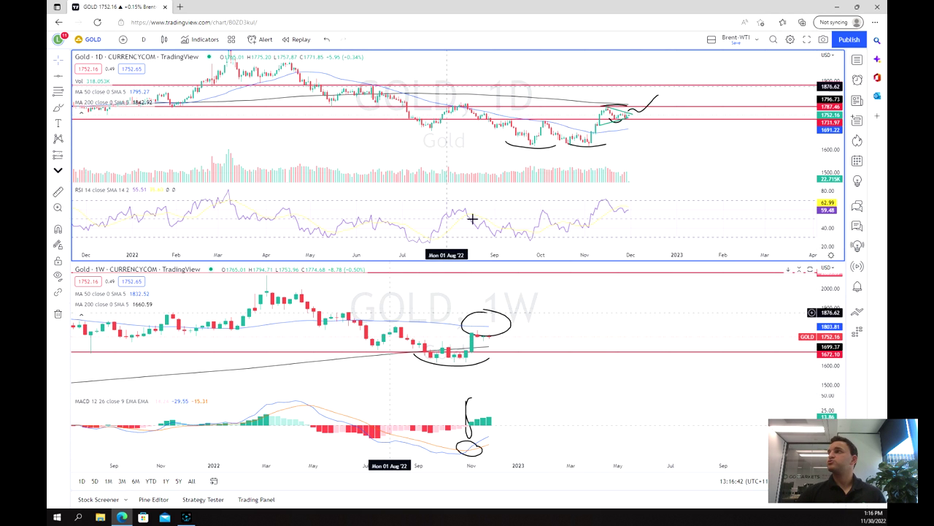
{"action": "left_click", "coordinate": [203, 499]}
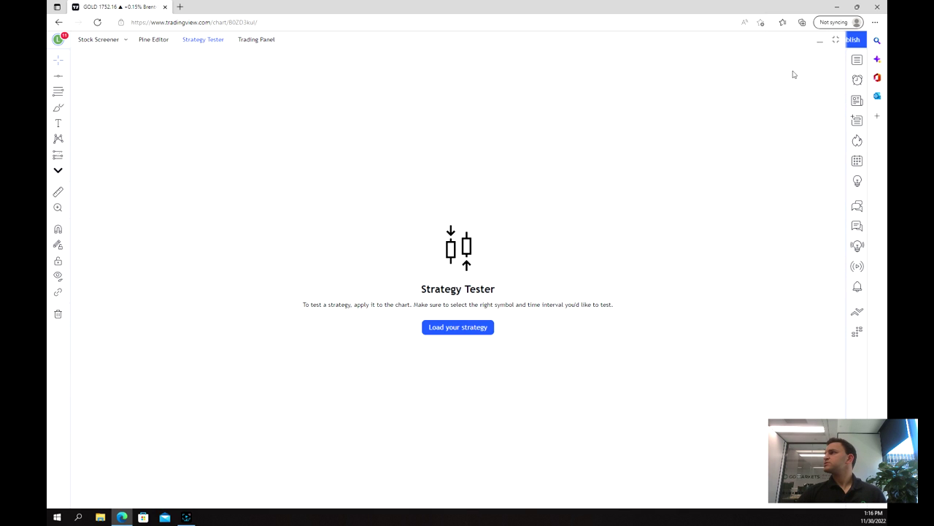
{"action": "left_click", "coordinate": [819, 42]}
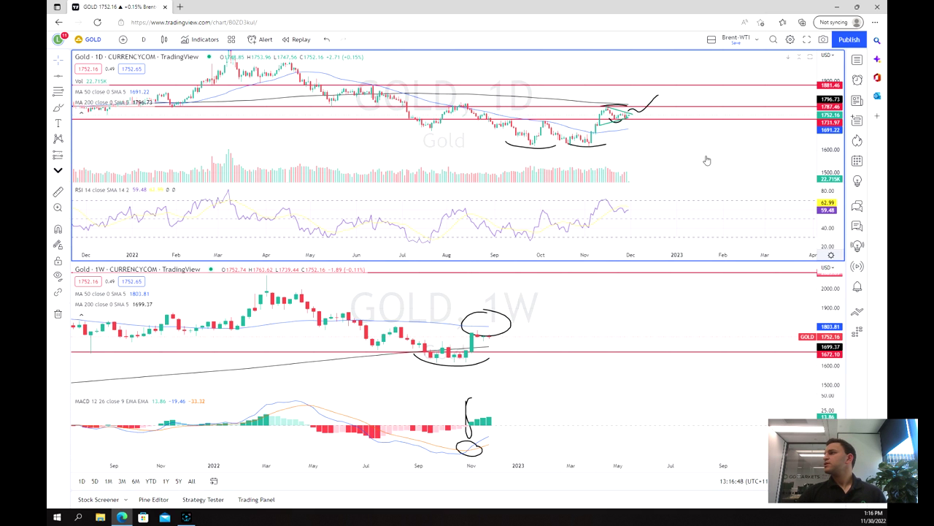
{"action": "key", "text": "alt+Return"}
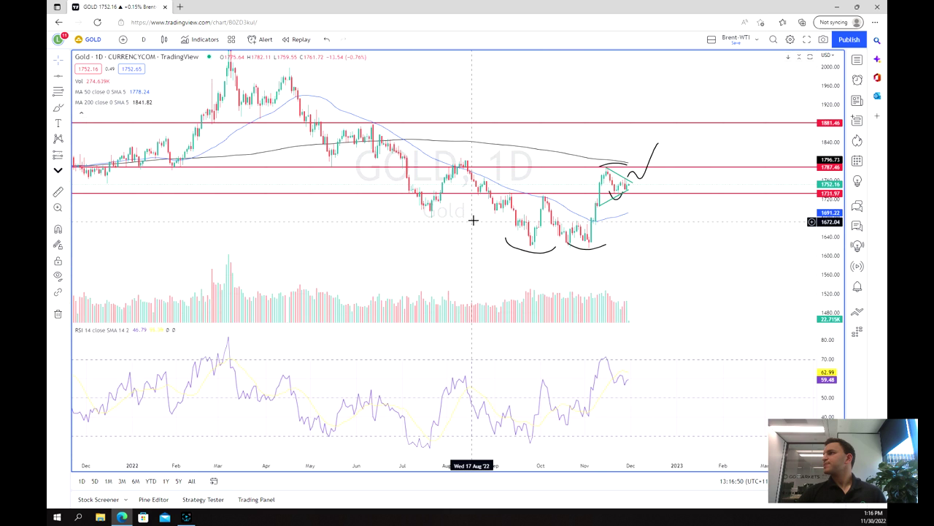
{"action": "scroll", "coordinate": [474, 219], "scroll_direction": "up", "scroll_amount": 3}
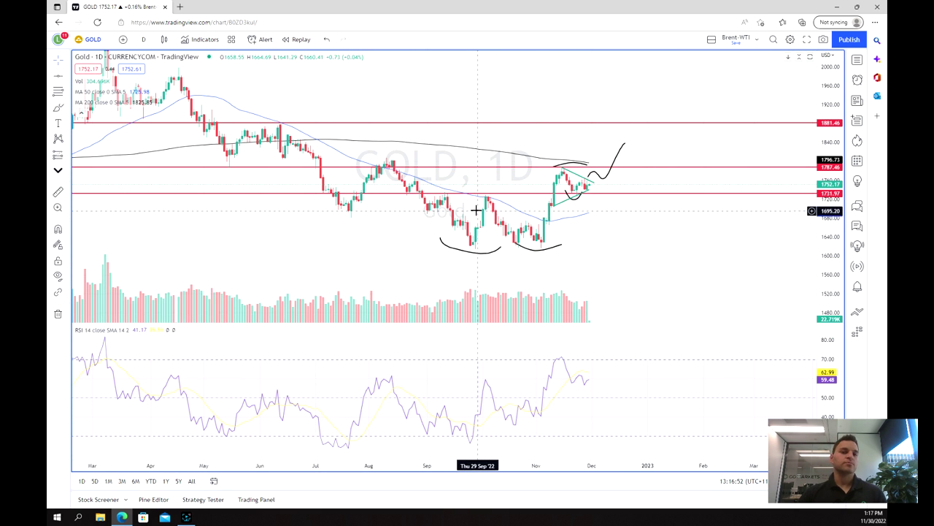